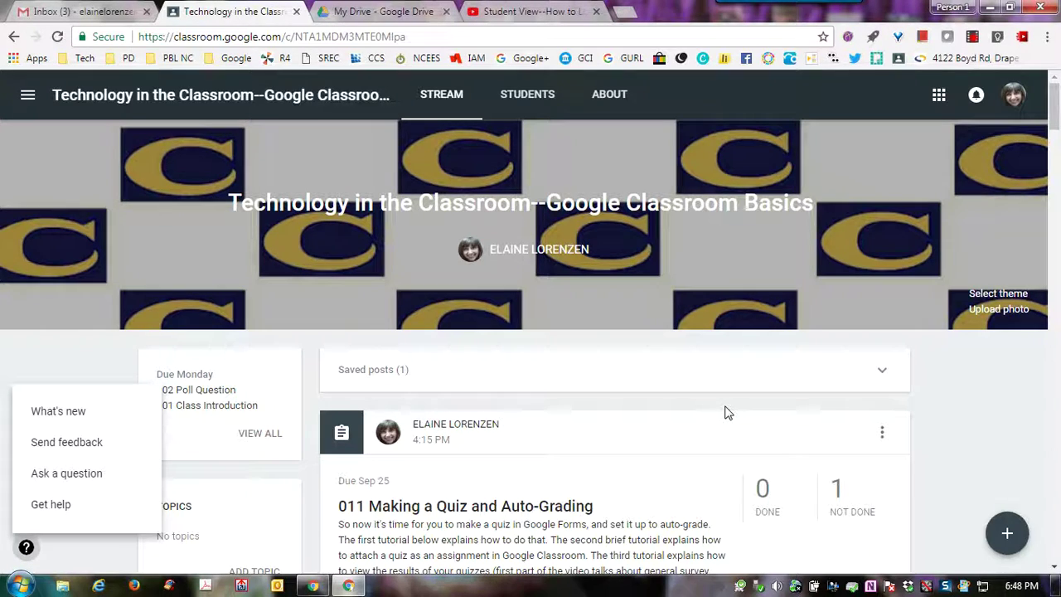
scroll(581, 308, "down", 4)
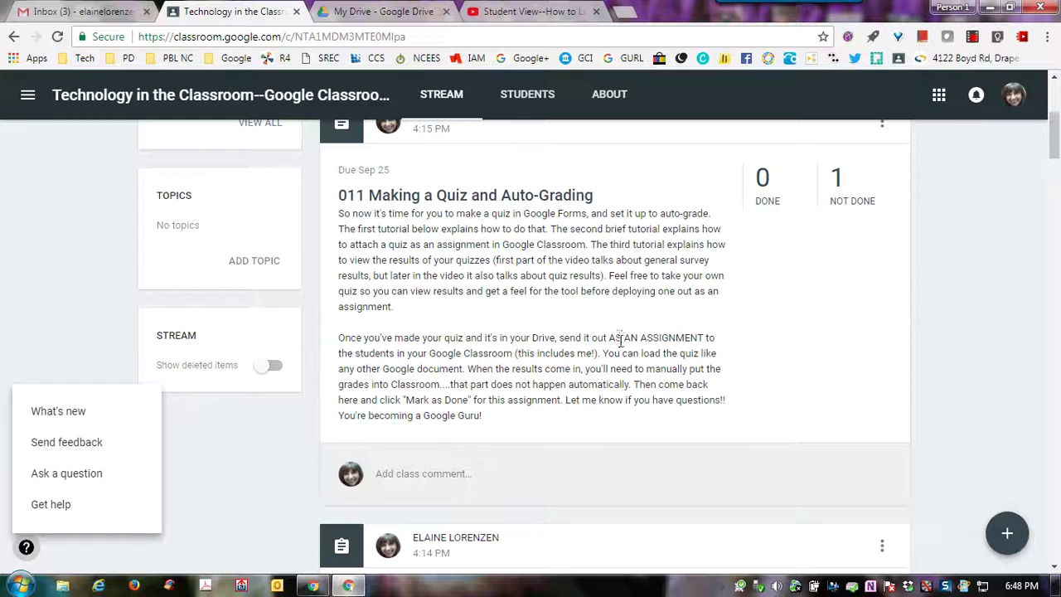
scroll(684, 390, "up", 4)
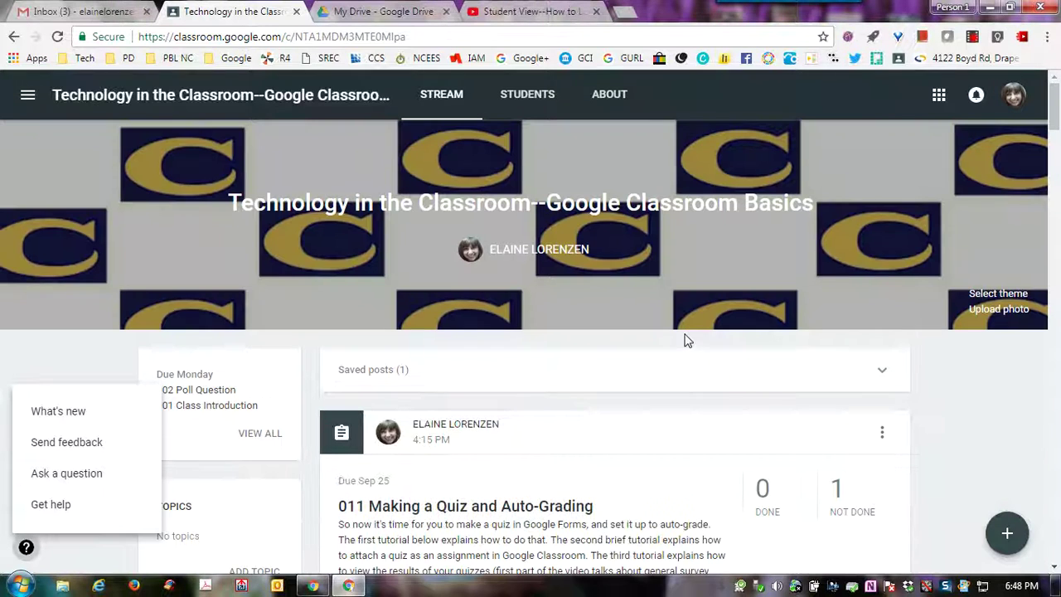
Step: Switch to Google Drive, open the Montgomery County Quiz form from the recent files and look through its questions
left_click(369, 10)
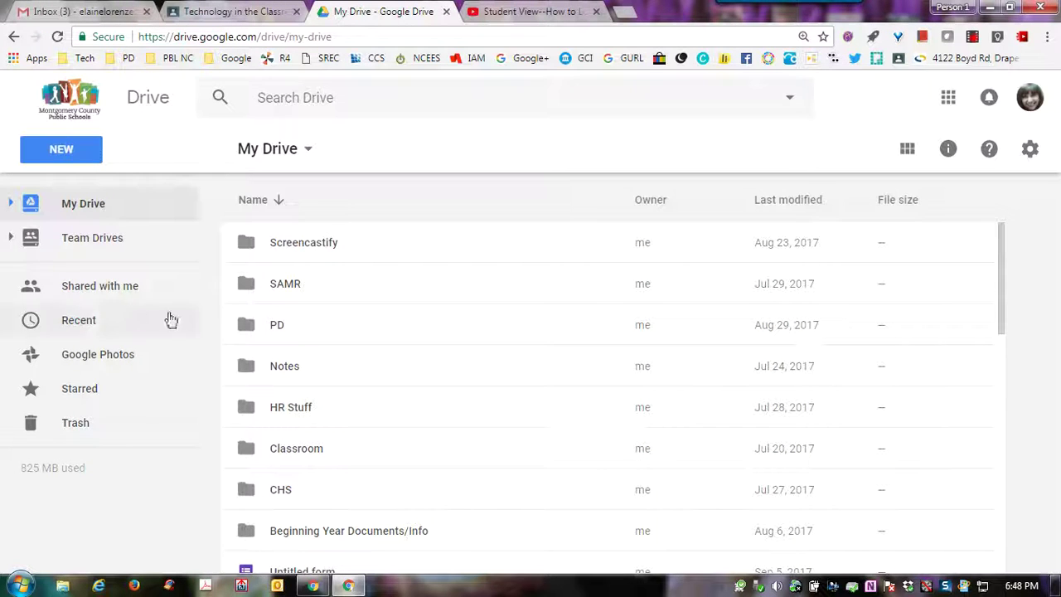
left_click(88, 323)
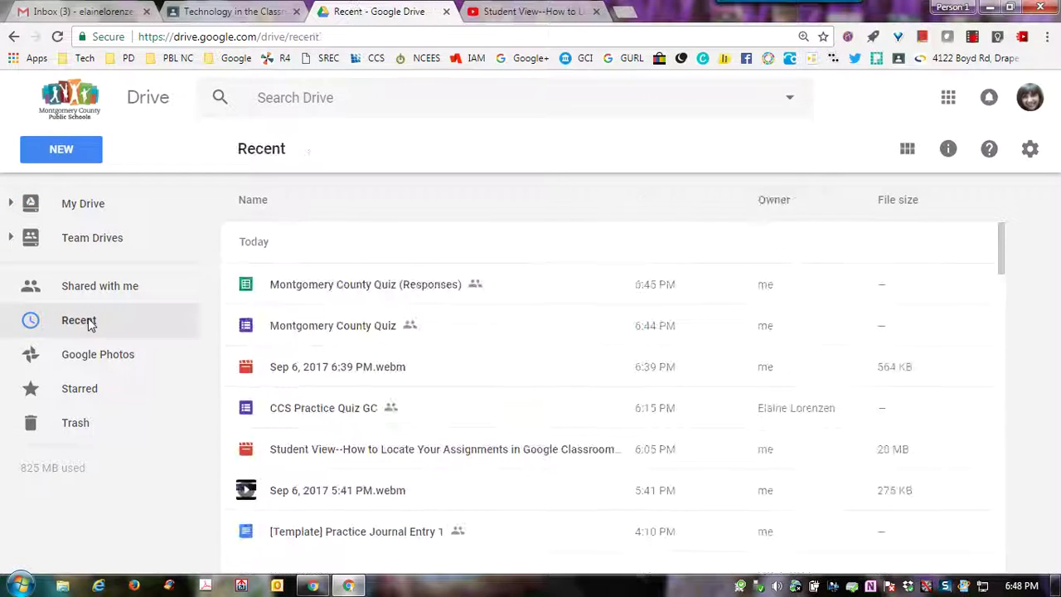
left_click(309, 330)
double_click(308, 330)
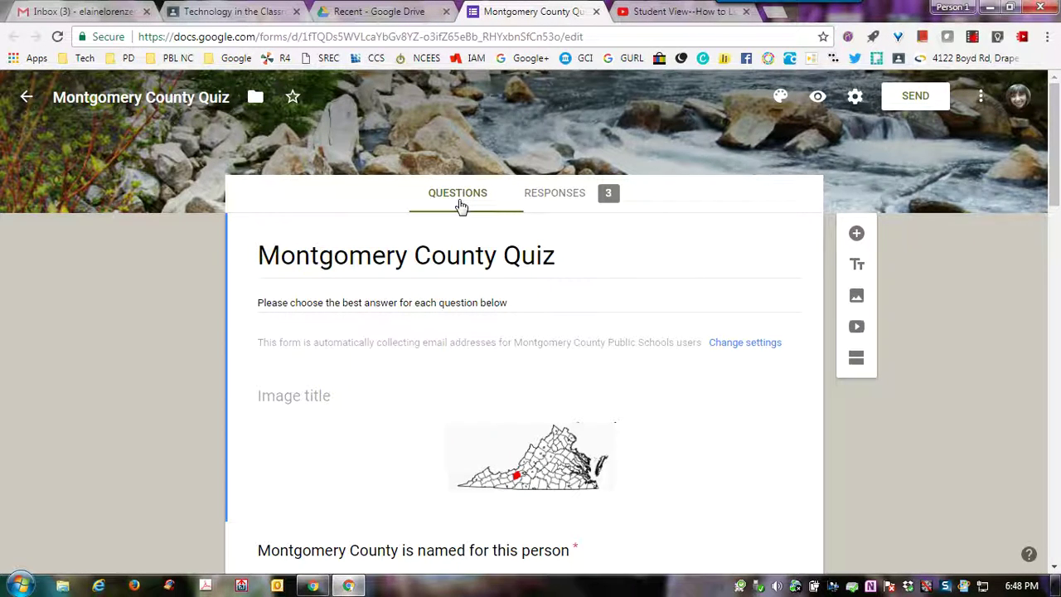
scroll(633, 382, "down", 6)
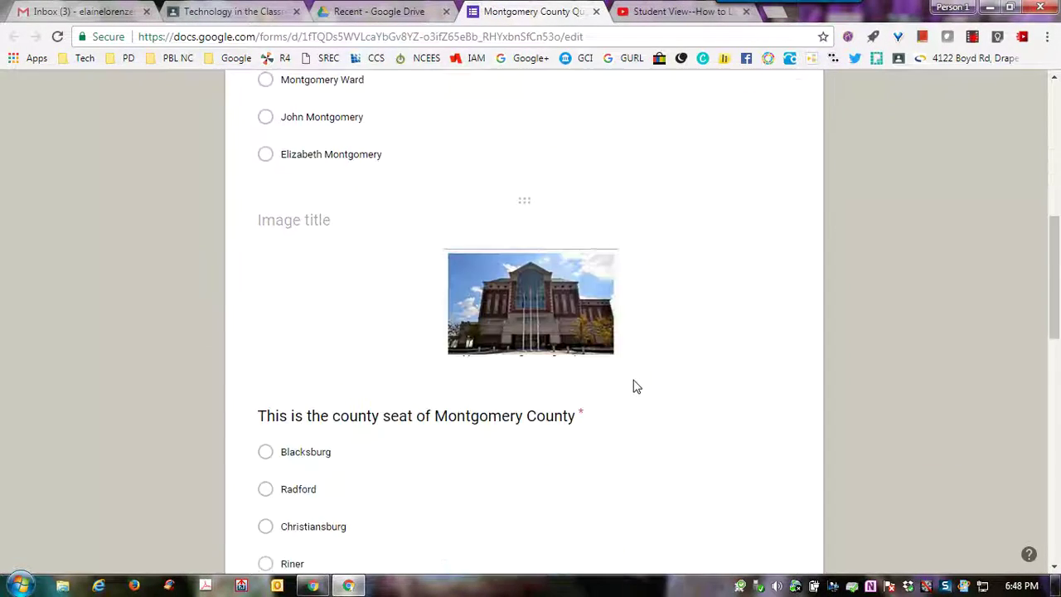
scroll(635, 382, "up", 6)
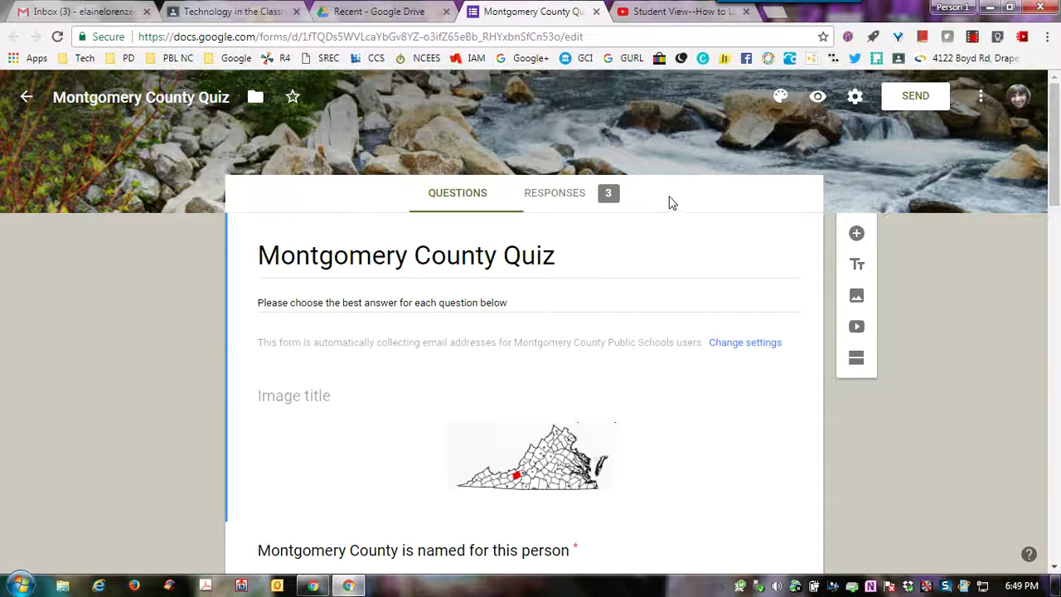
Step: Open the quiz's responses and view them by question, by individual respondent and as a summary
left_click(553, 199)
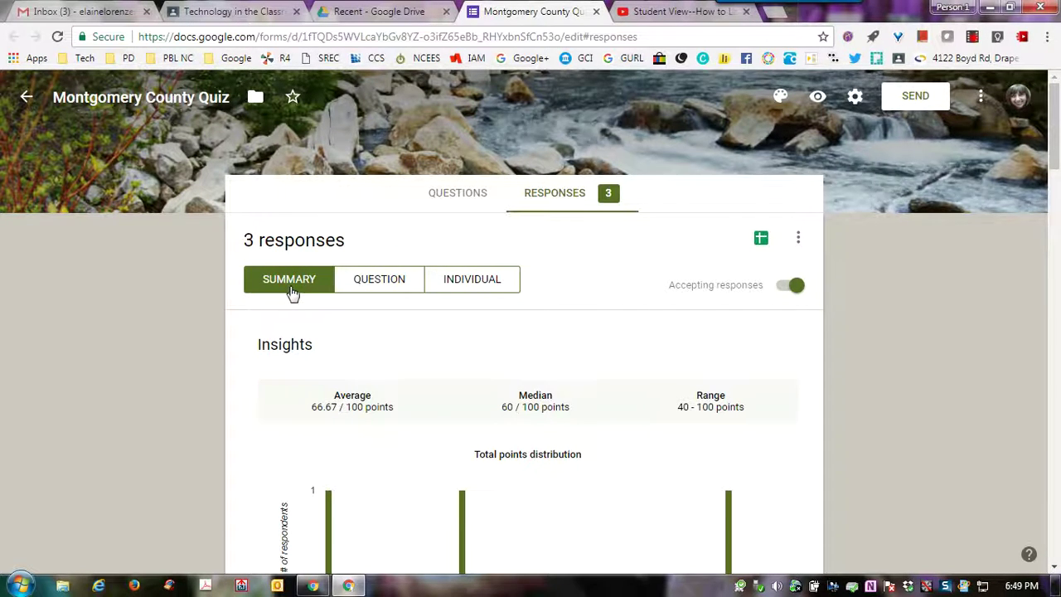
left_click(383, 280)
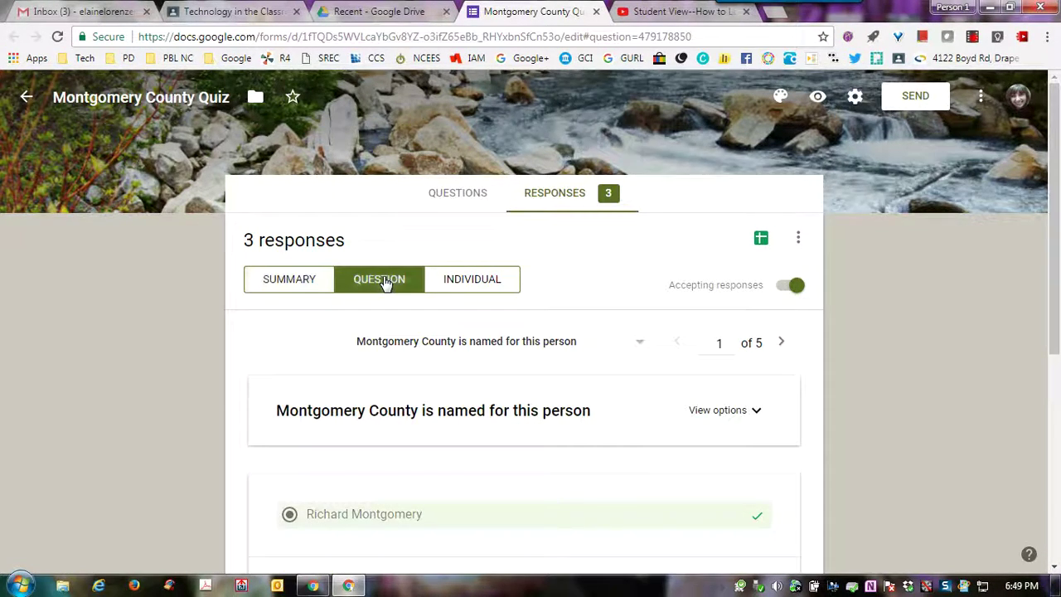
left_click(452, 280)
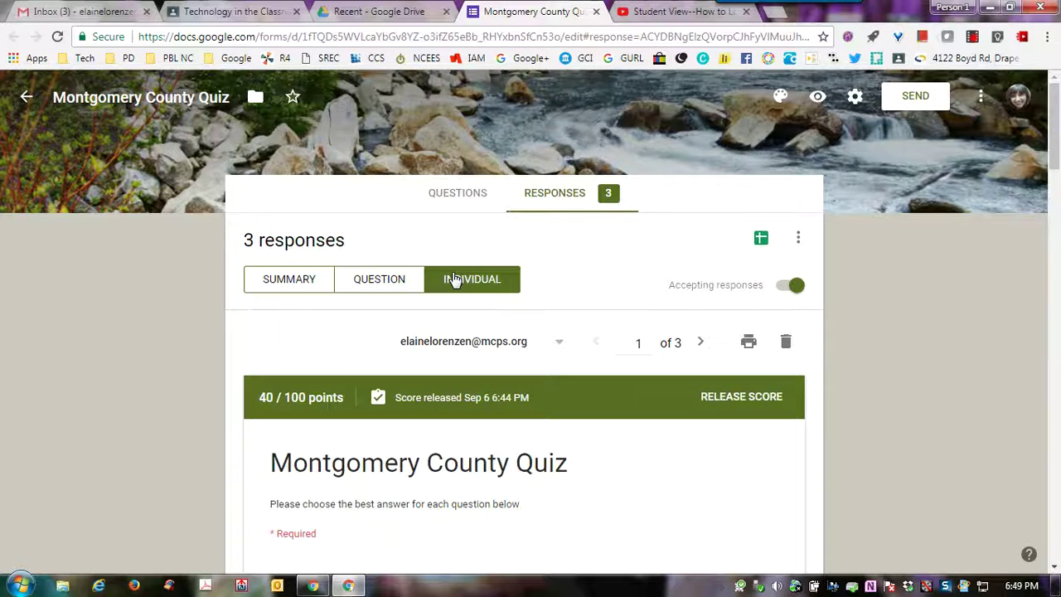
left_click(297, 288)
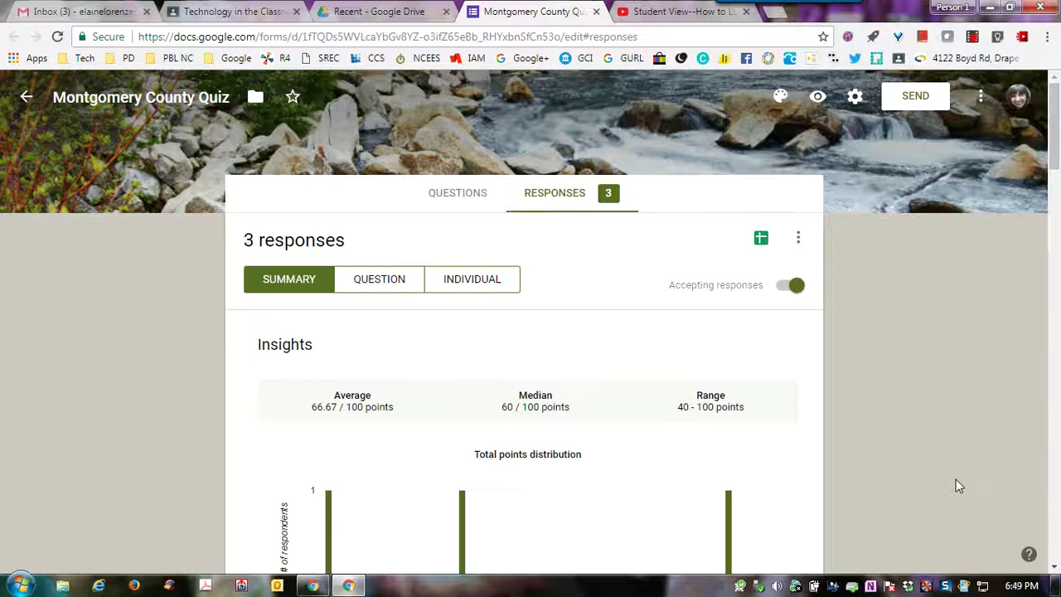
Step: Examine the response summary, including the insights, points distribution, frequently missed questions, scores table and answer charts for the questions
scroll(959, 486, "down", 1)
scroll(959, 487, "down", 1)
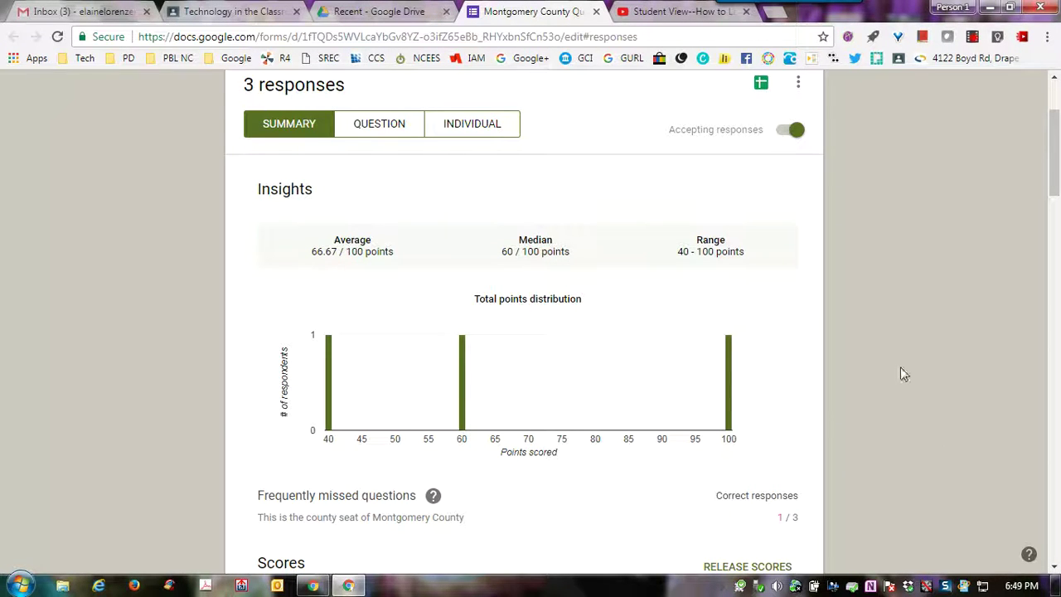
scroll(901, 367, "down", 2)
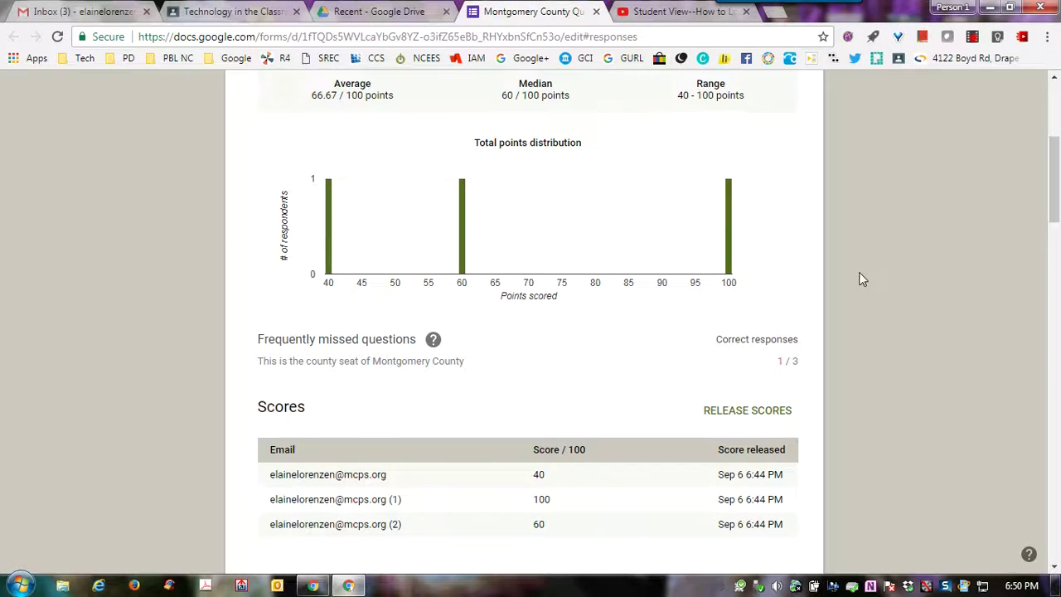
scroll(859, 277, "down", 2)
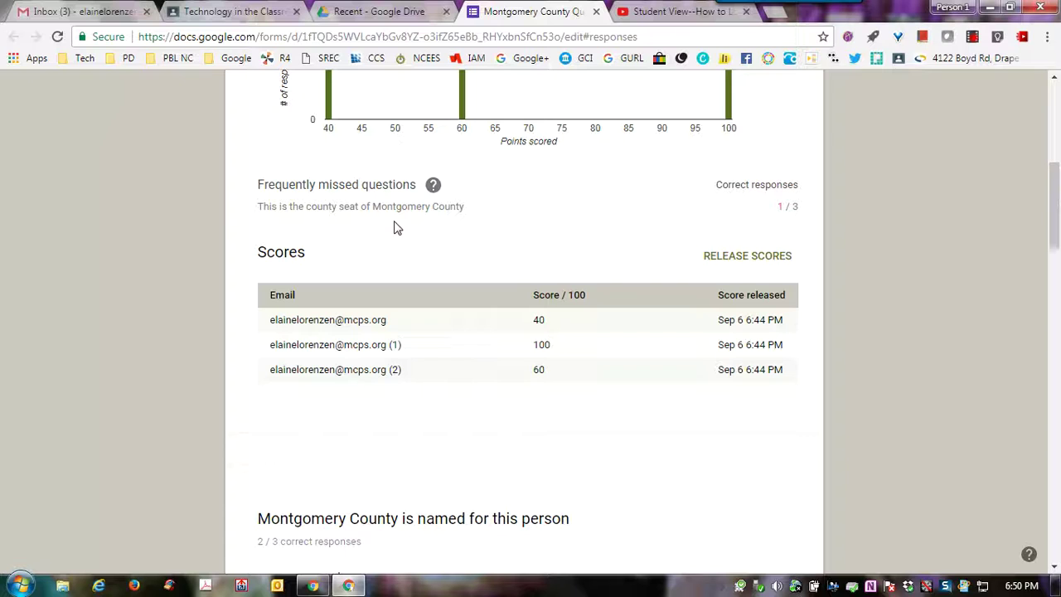
scroll(741, 447, "down", 1)
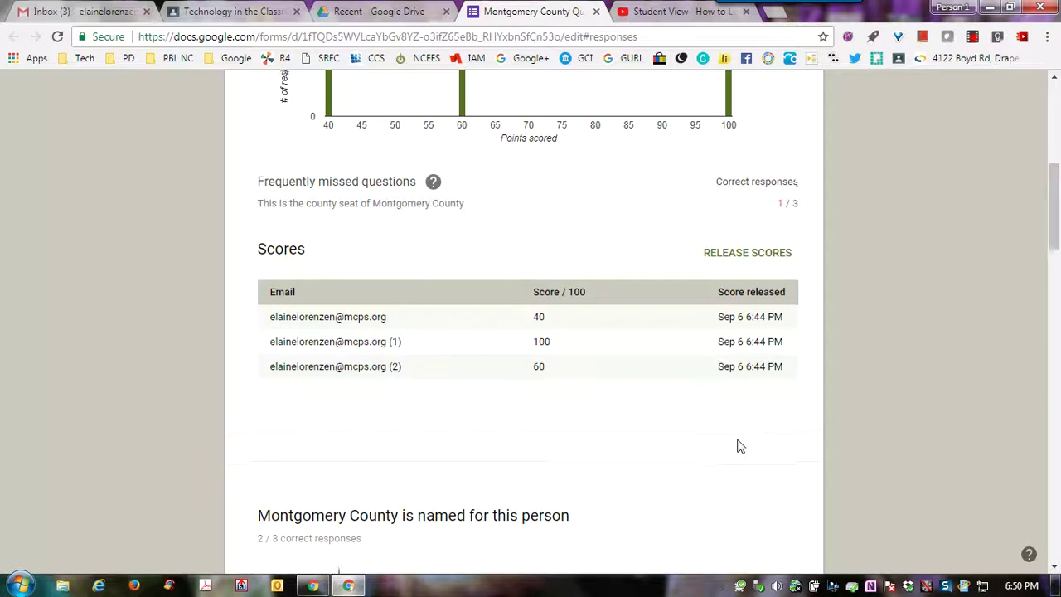
scroll(740, 447, "down", 2)
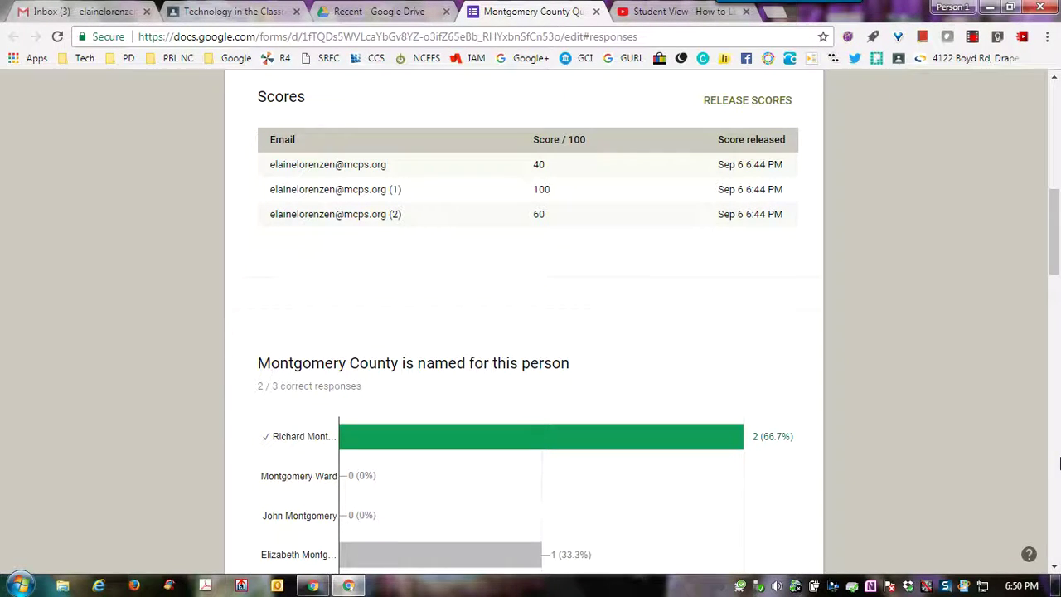
scroll(1059, 463, "down", 1)
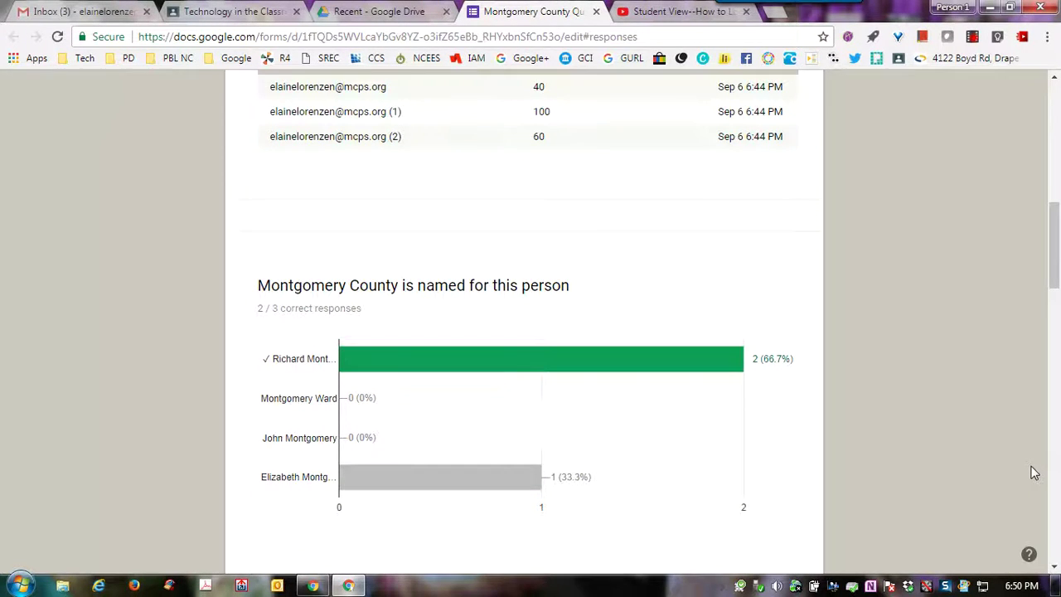
scroll(1035, 473, "down", 2)
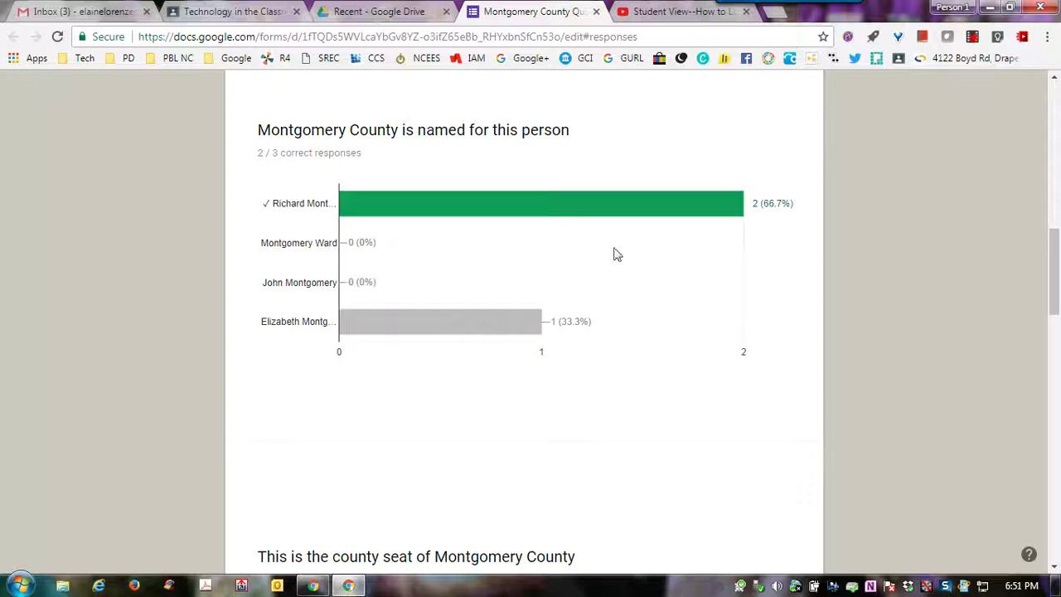
scroll(935, 385, "down", 2)
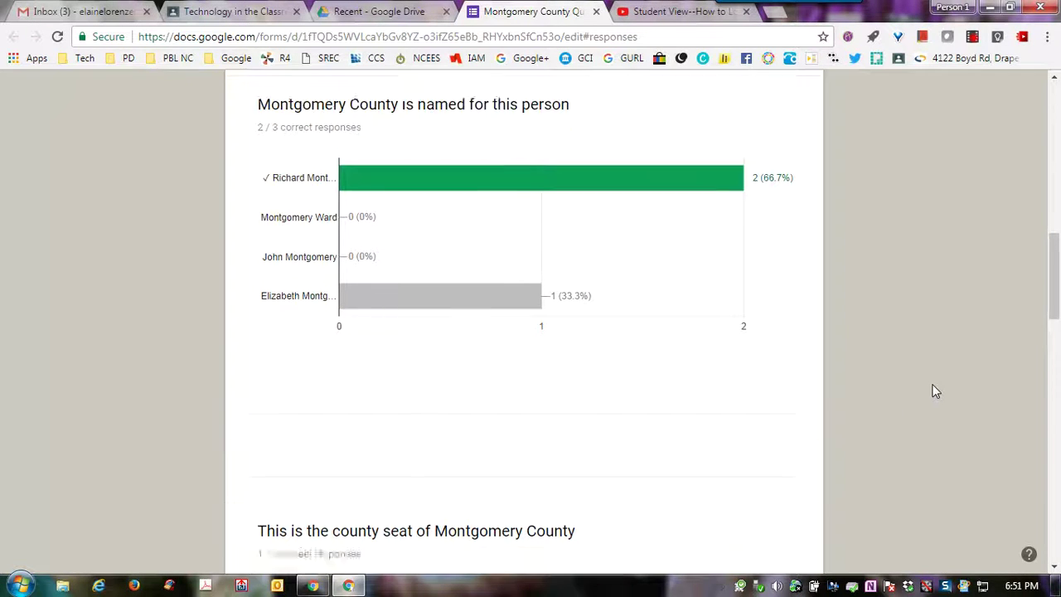
scroll(935, 377, "down", 6)
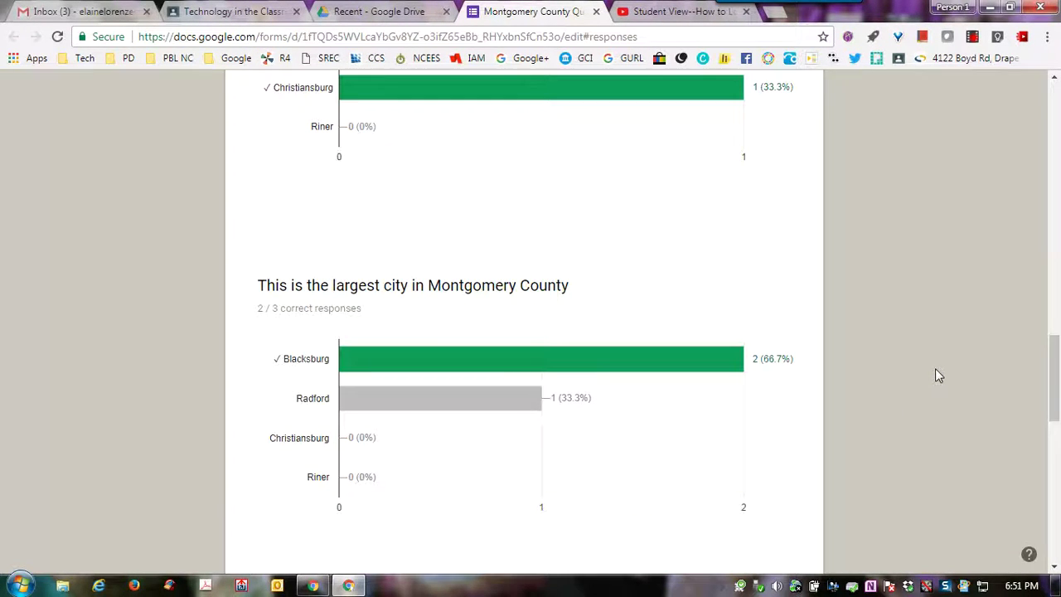
scroll(935, 370, "down", 2)
scroll(936, 370, "up", 3)
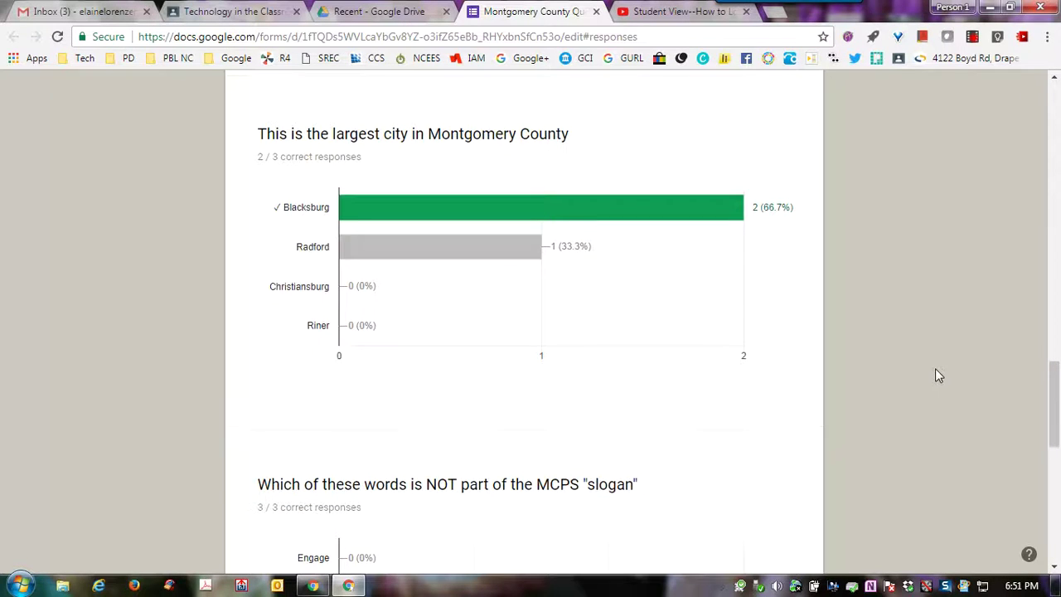
Step: Release the quiz scores by email to all listed respondents without adding a message
scroll(940, 376, "up", 12)
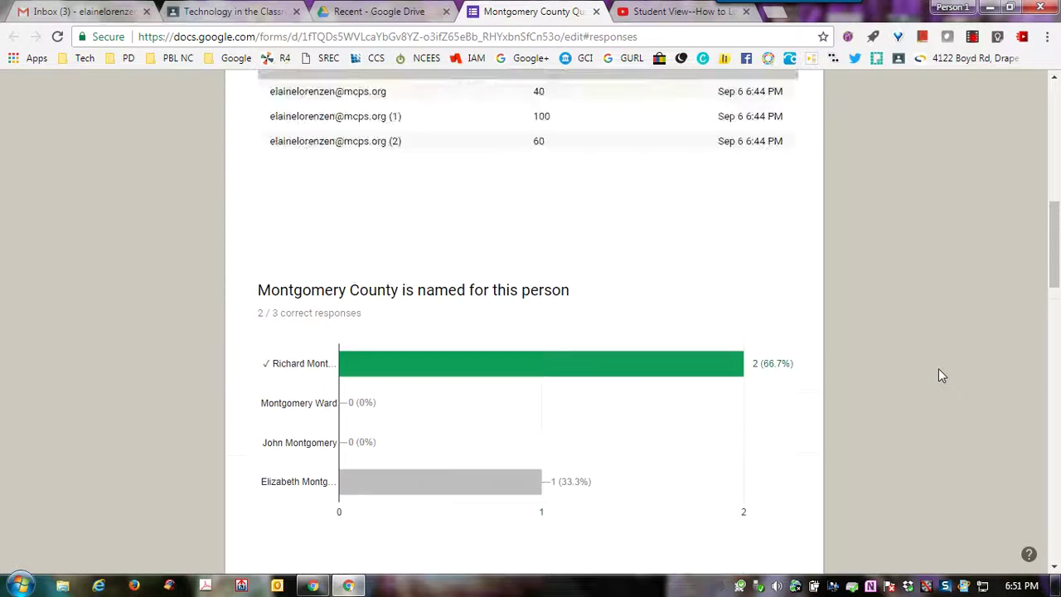
scroll(939, 376, "up", 2)
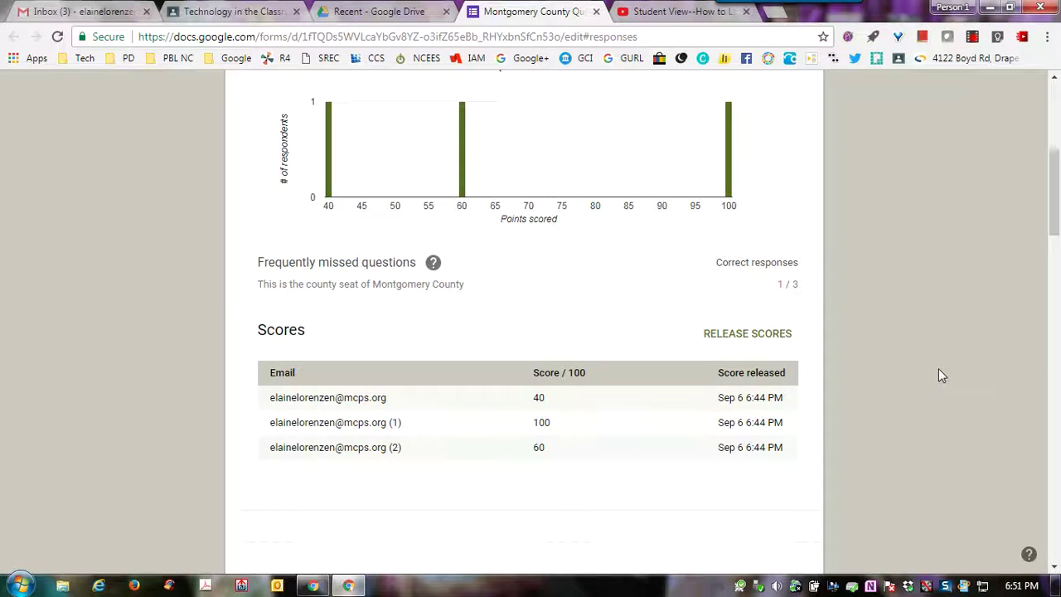
left_click(749, 335)
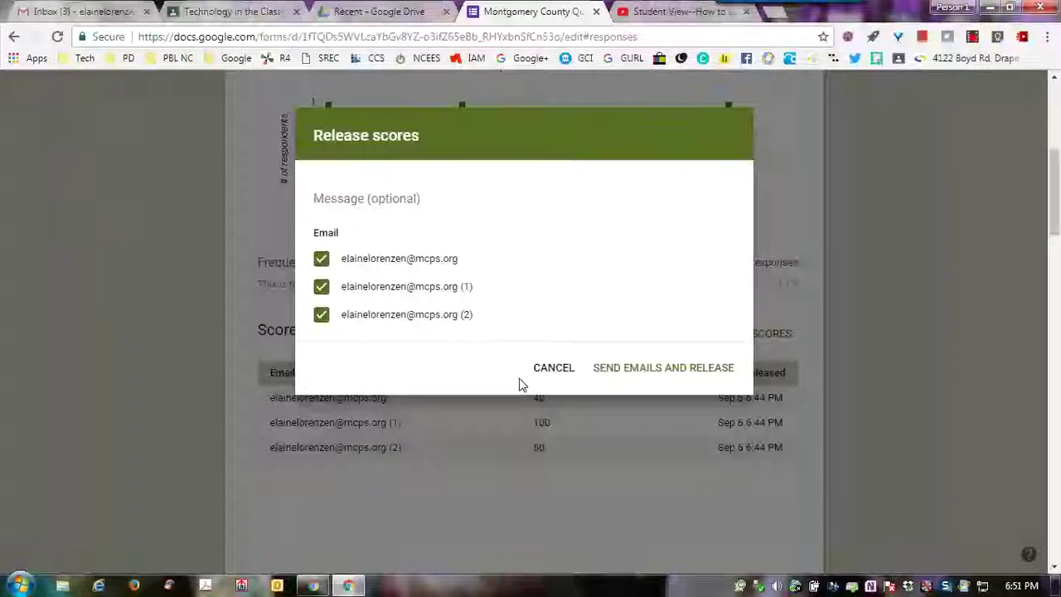
left_click(678, 375)
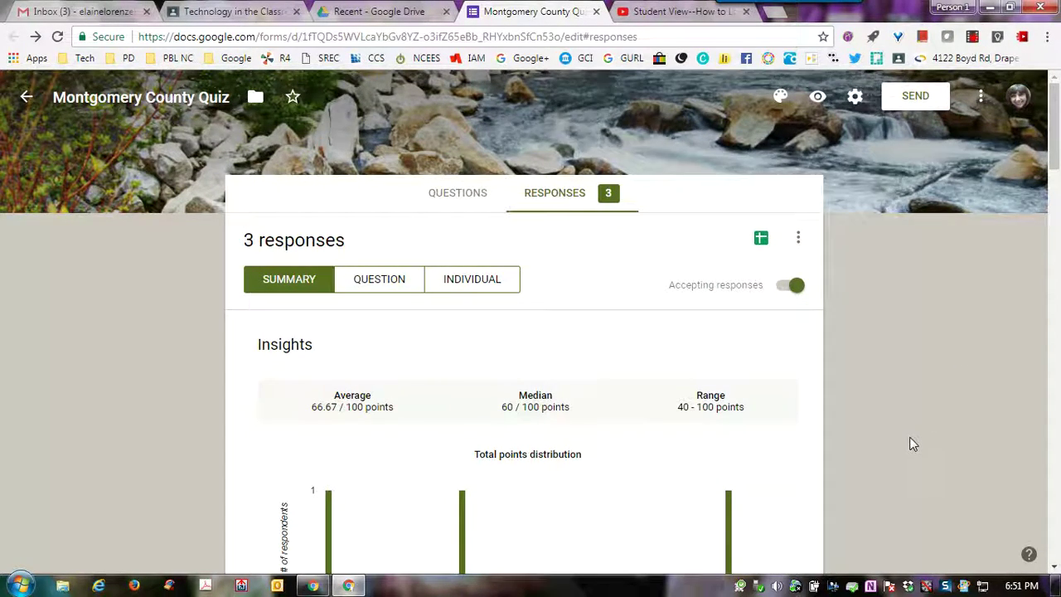
Step: Stop the form from accepting responses, and turn response acceptance back on
left_click(794, 286)
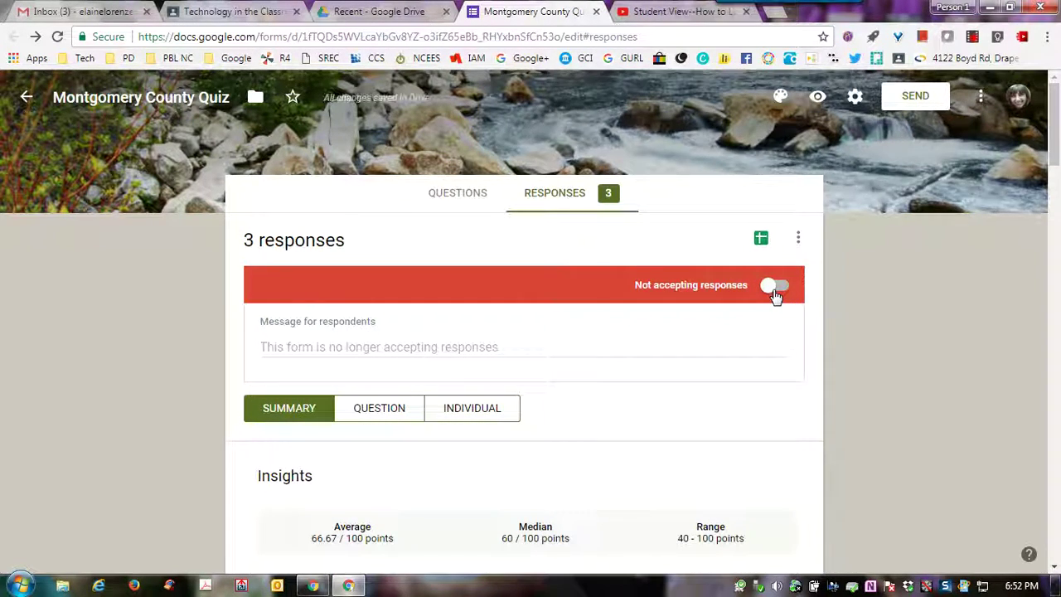
left_click(773, 287)
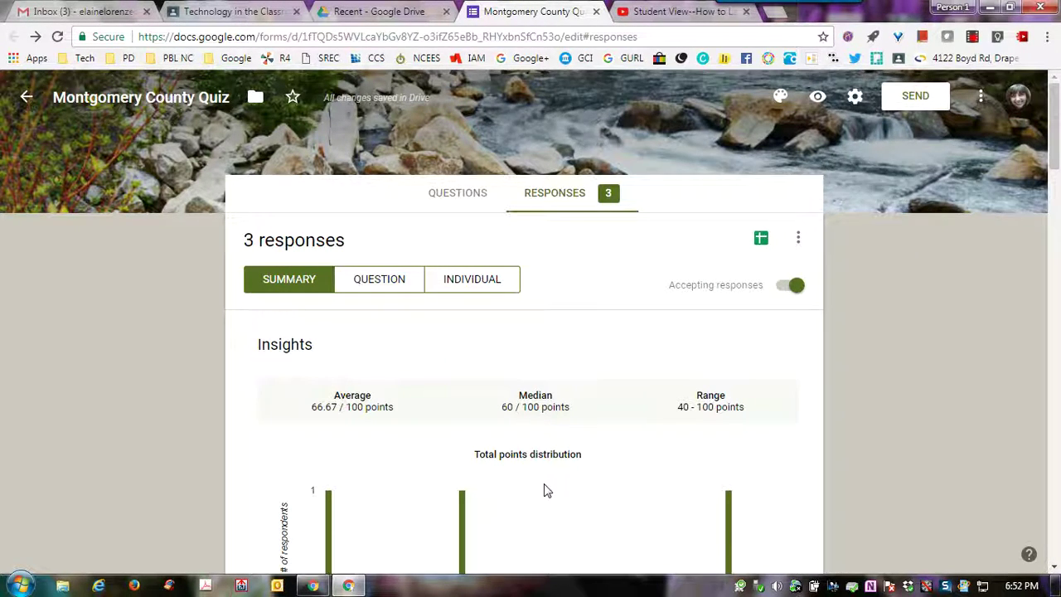
Step: Look at the additional options available for the responses, such as email notifications, downloading, printing and deleting all responses
left_click(799, 240)
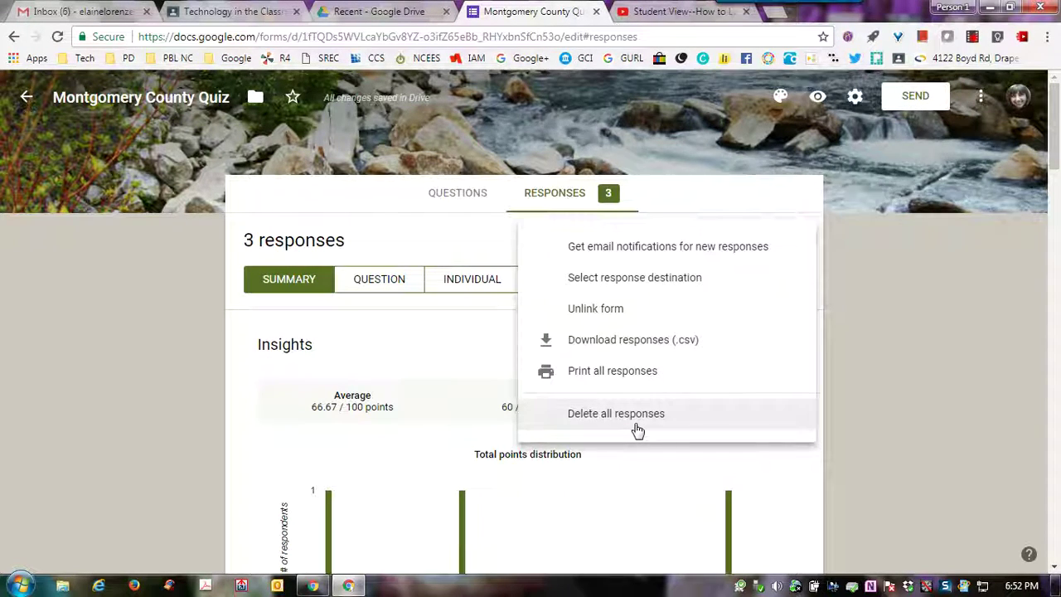
left_click(909, 425)
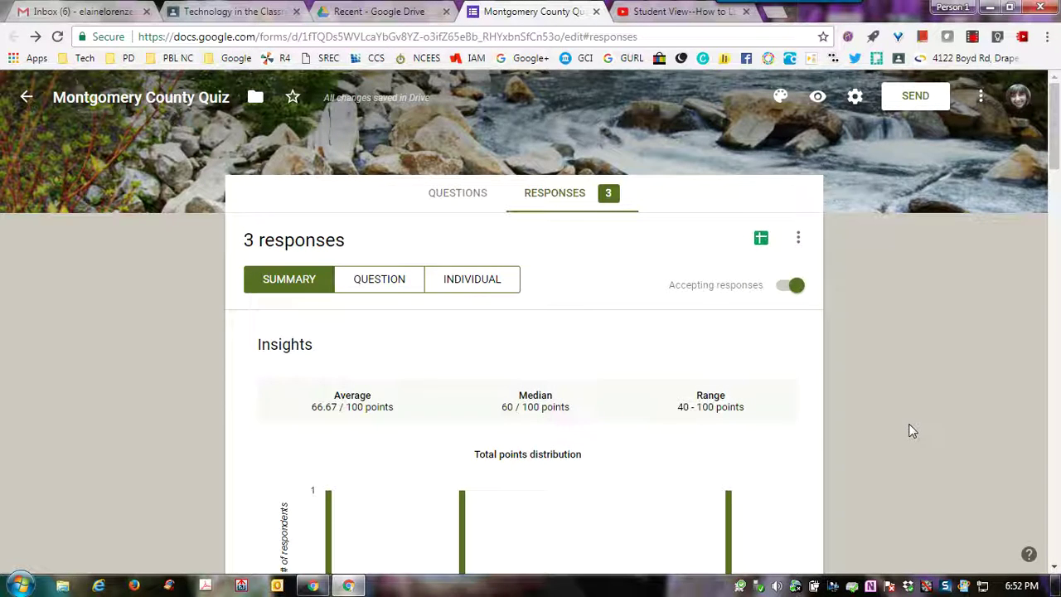
Step: View the quiz responses in their linked spreadsheet and close it again
left_click(761, 241)
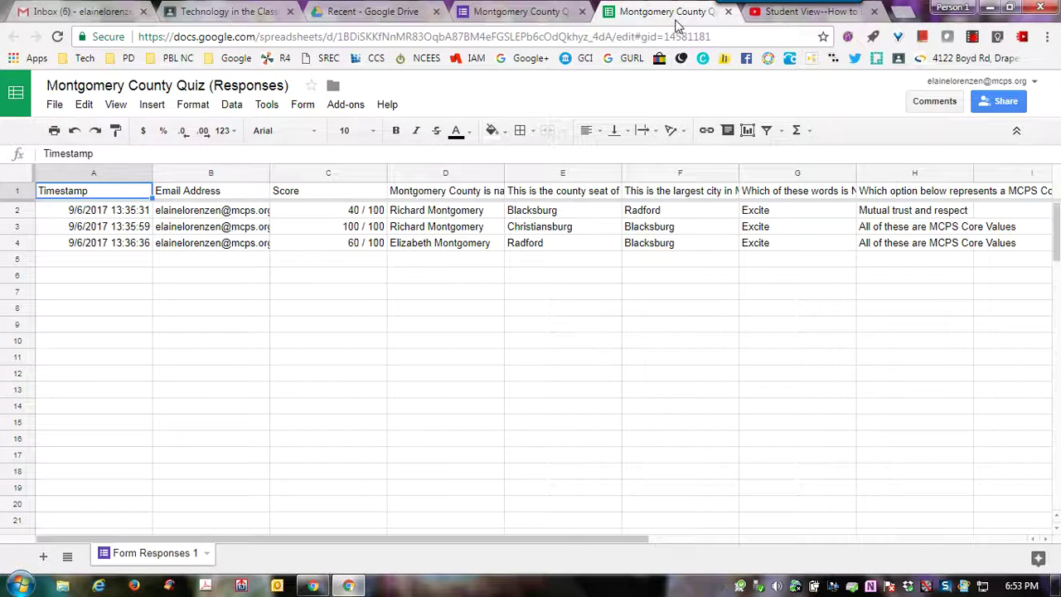
left_click(729, 12)
Step: Find the Montgomery County Quiz form and its responses spreadsheet in the Classroom folder of My Drive
left_click(359, 13)
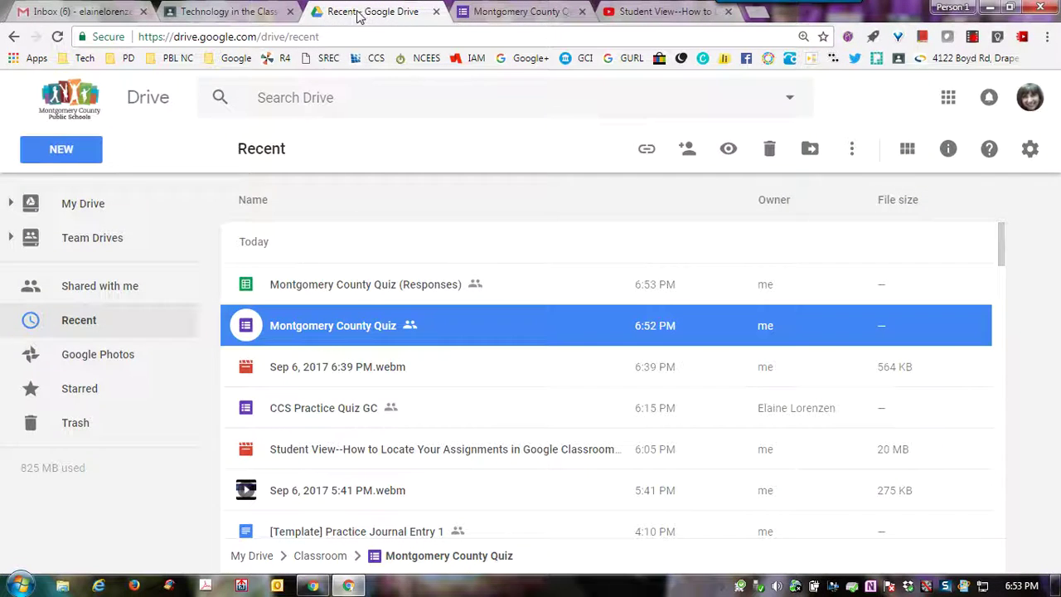
left_click(95, 205)
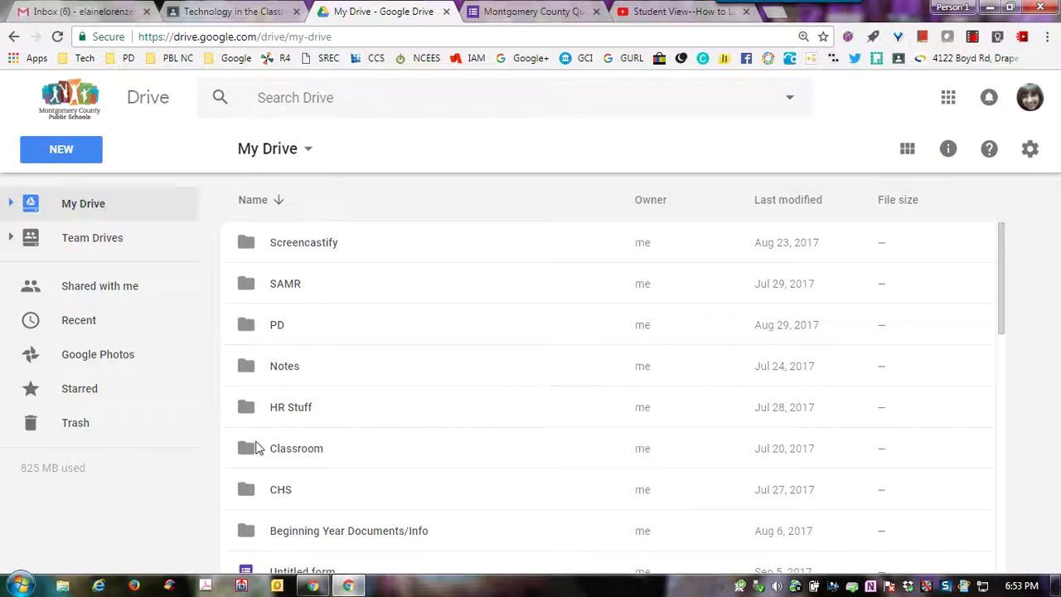
double_click(300, 451)
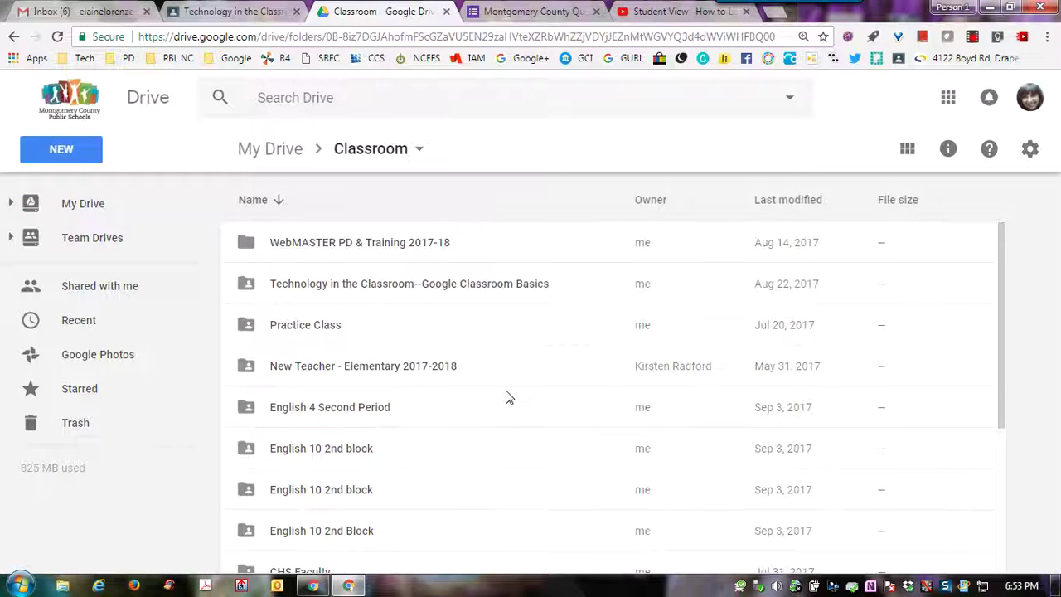
scroll(508, 397, "down", 5)
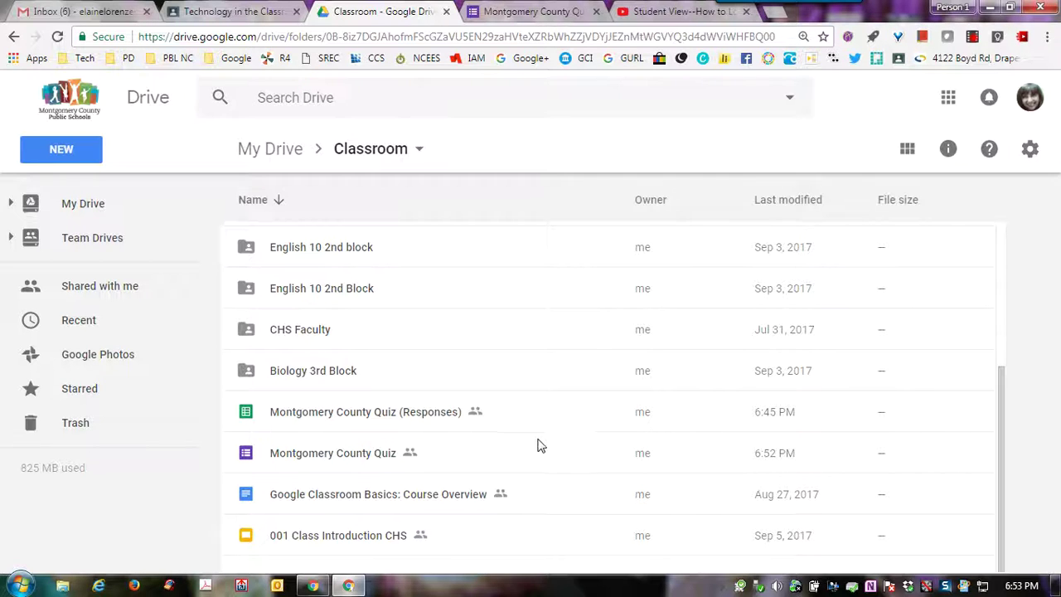
Step: Return to the Montgomery County Quiz form and review the response insights and the released scores
left_click(530, 11)
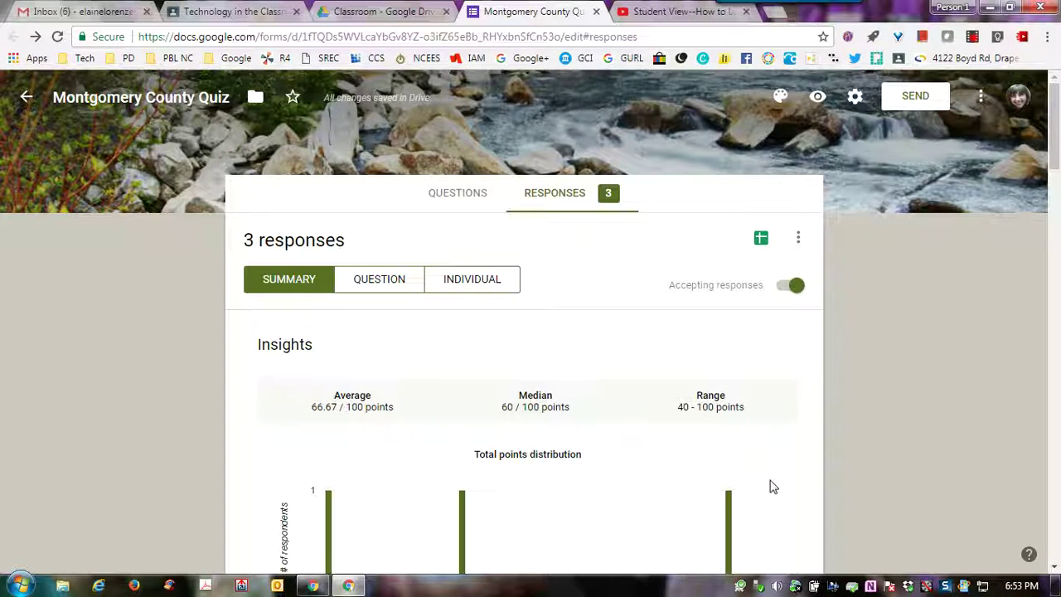
scroll(718, 409, "down", 3)
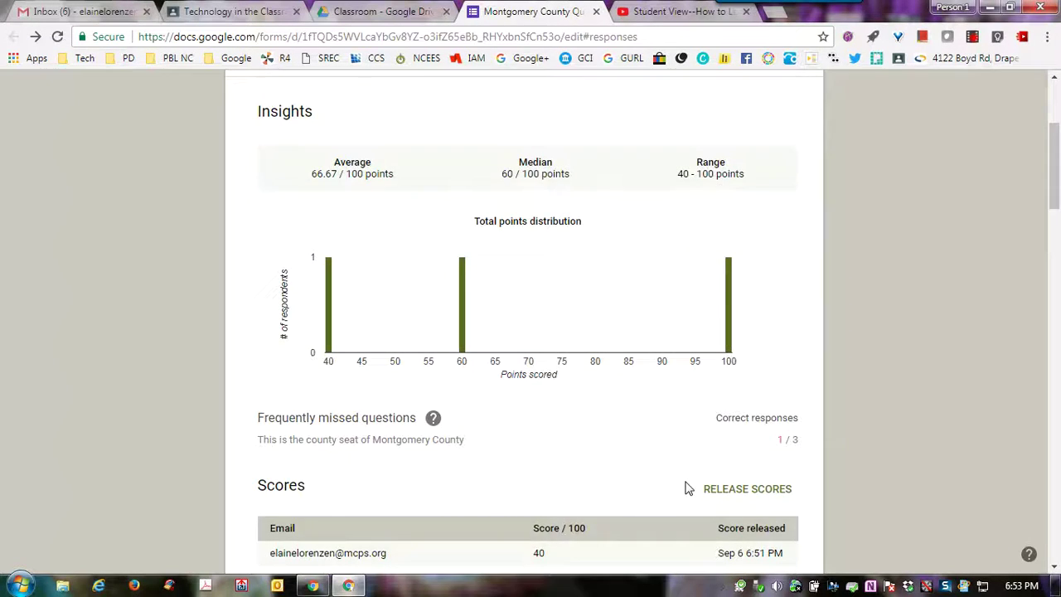
scroll(688, 485, "down", 2)
scroll(688, 485, "up", 4)
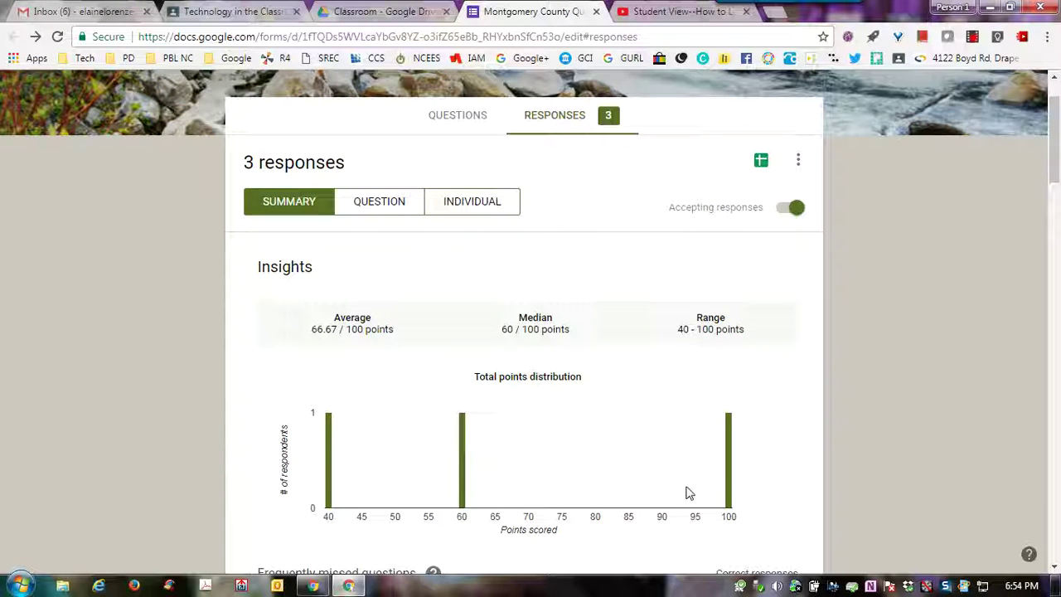
scroll(699, 482, "down", 5)
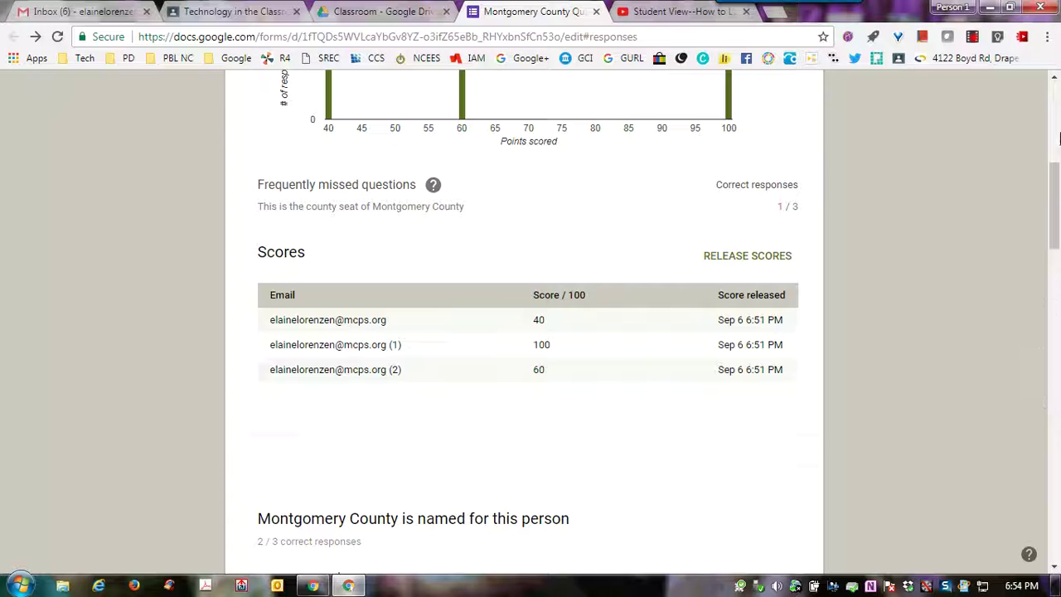
left_click_drag(1055, 213, 1054, 133)
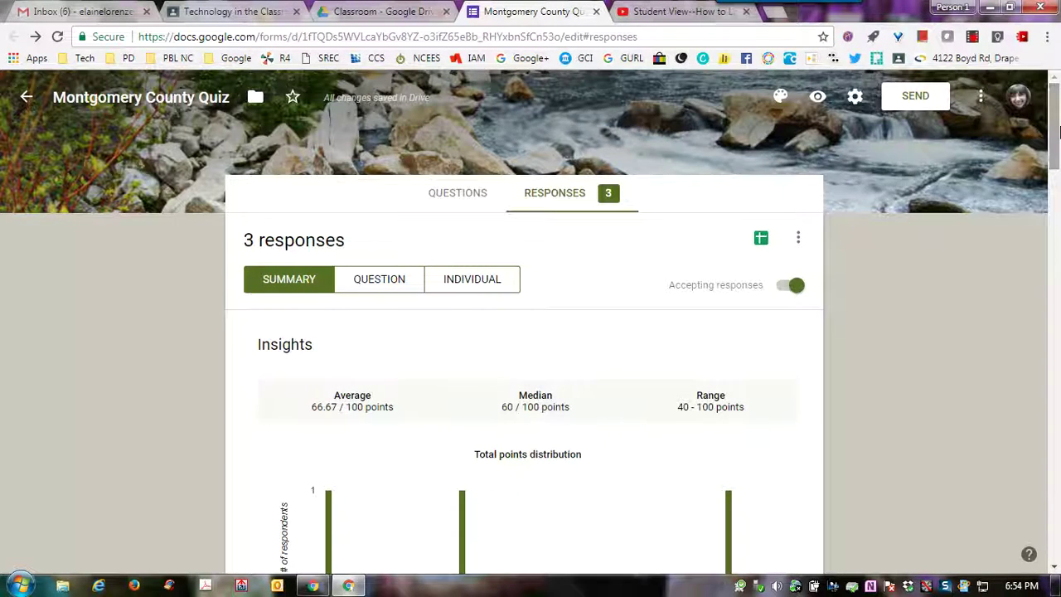